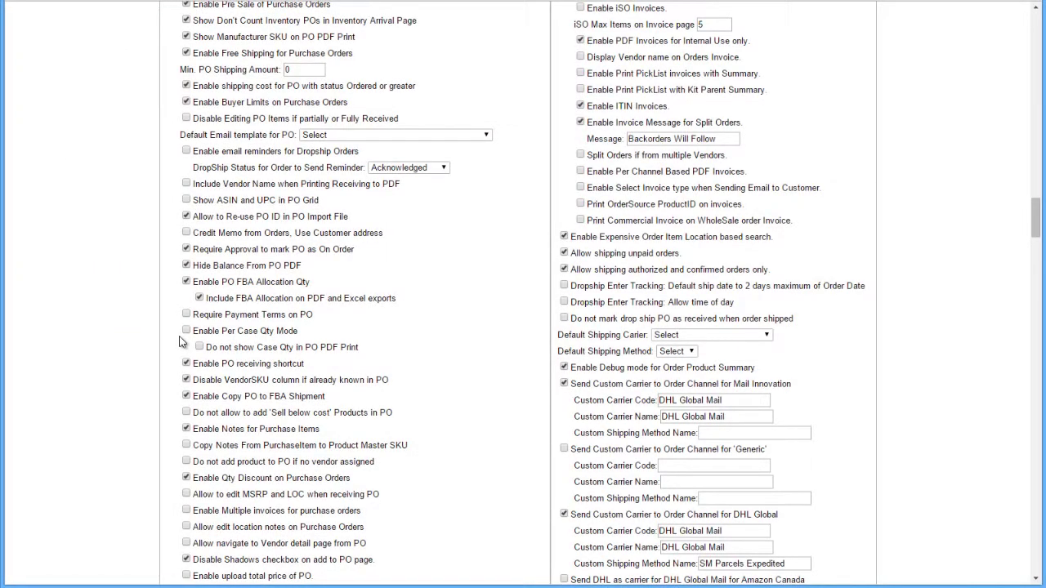
Check 'Enable Per Case Qty Mode' in SellerCloud's purchase order settings
left_click(186, 331)
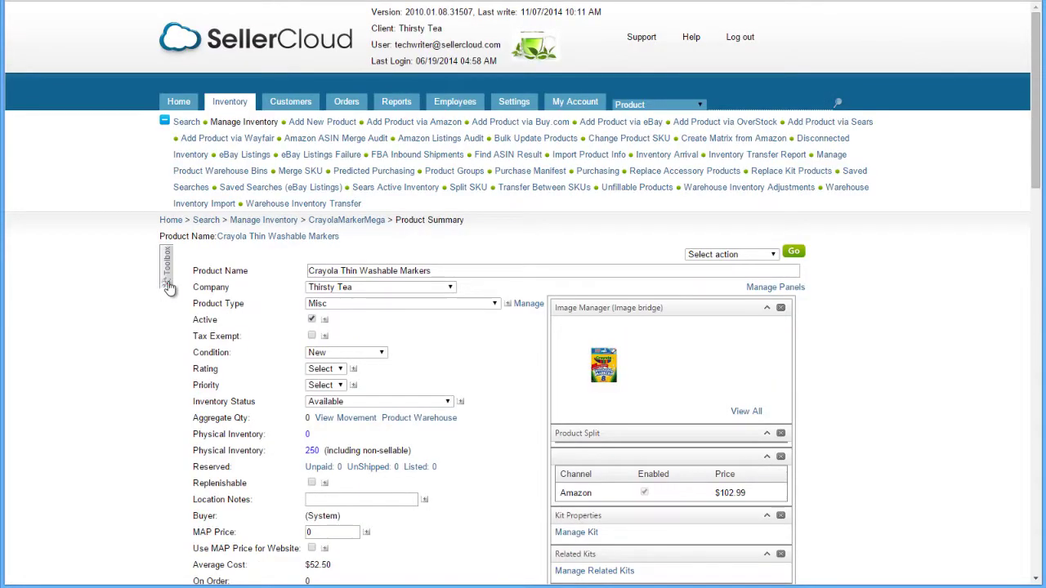
Set the Crayola markers' Qty Per Case to 50 on the Purchasing page and save
left_click(167, 284)
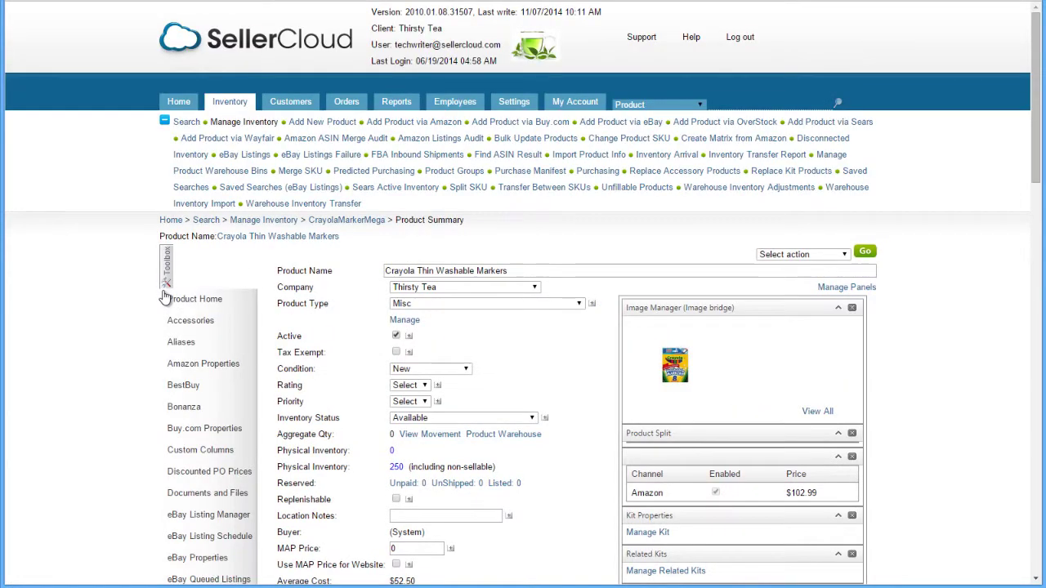
scroll(164, 297, "down", 10)
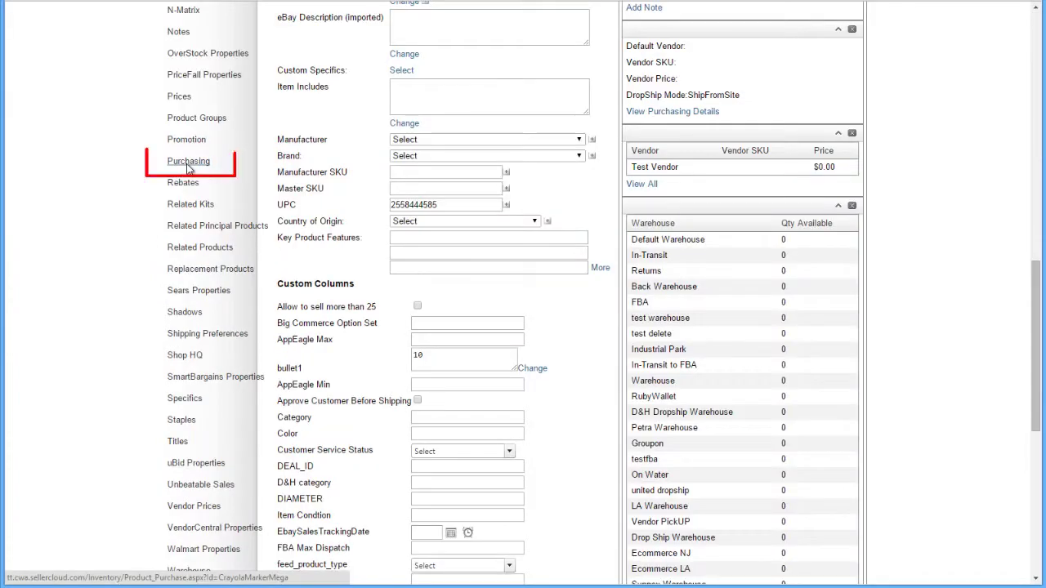
left_click(188, 162)
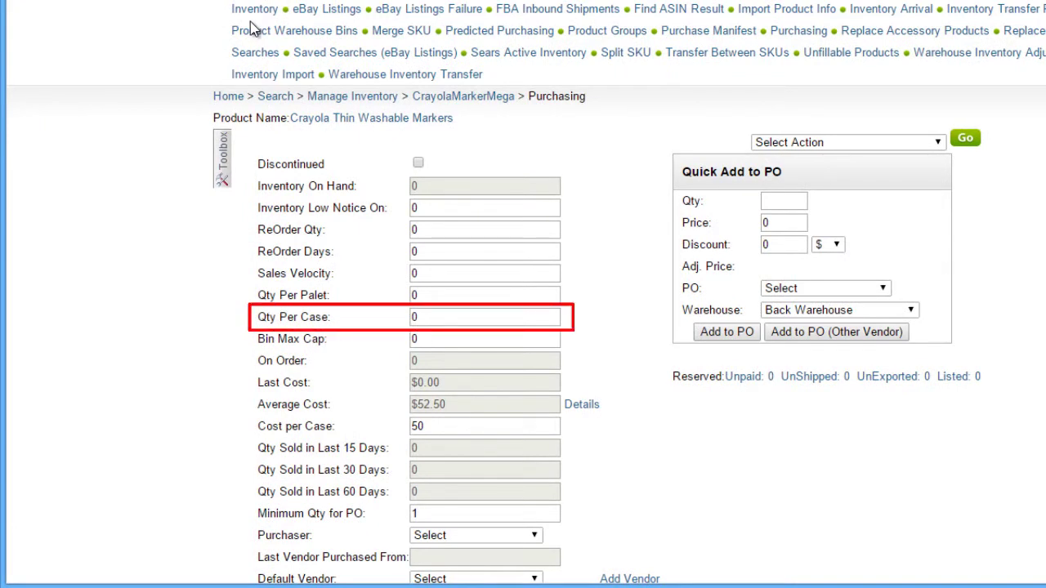
double_click(426, 317)
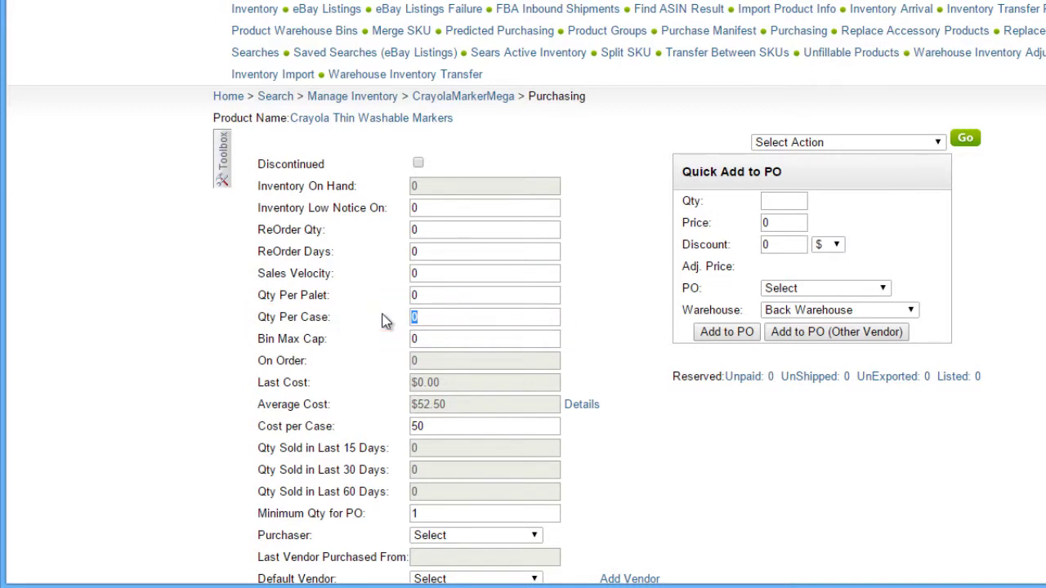
type("5")
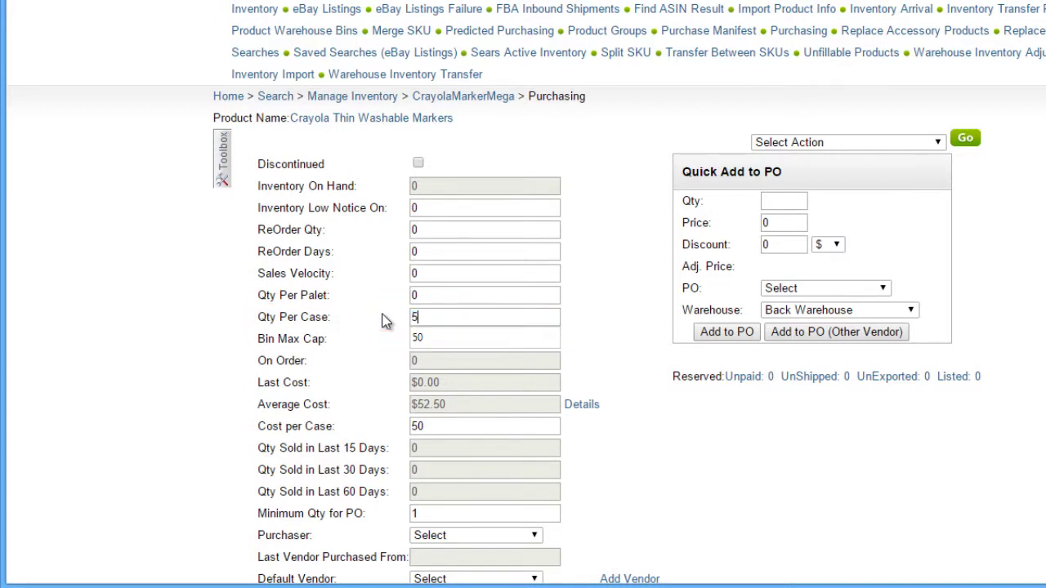
type("0")
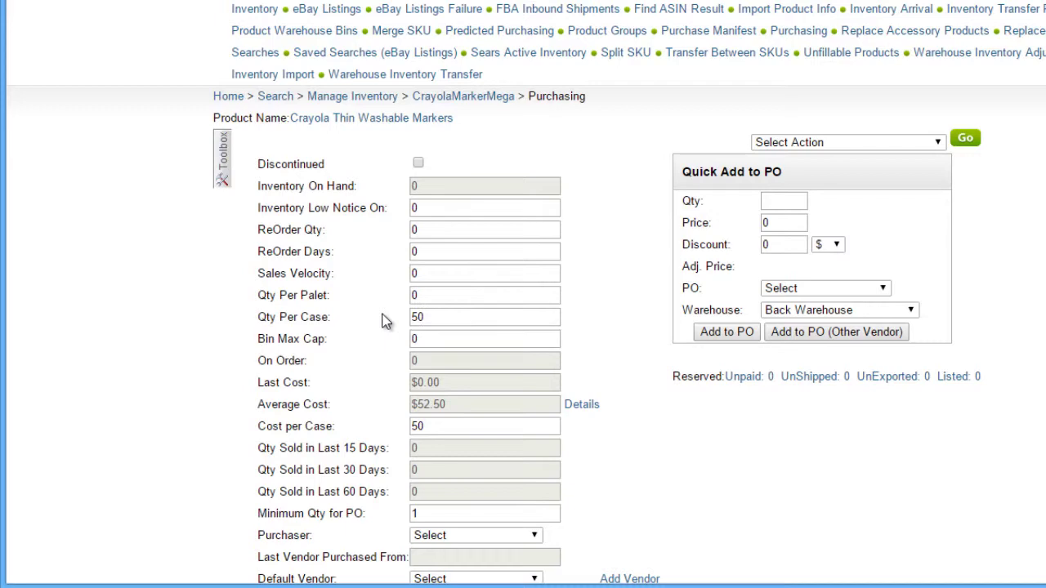
scroll(386, 322, "down", 3)
left_click(454, 381)
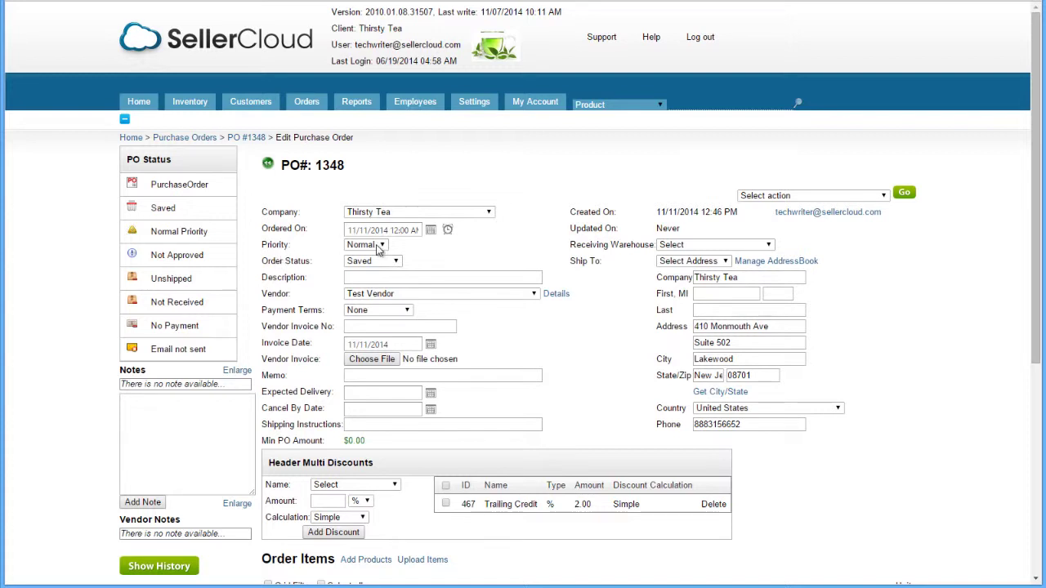
Apply the 'Enable Per Case Qty' action to purchase order #1348
left_click(827, 203)
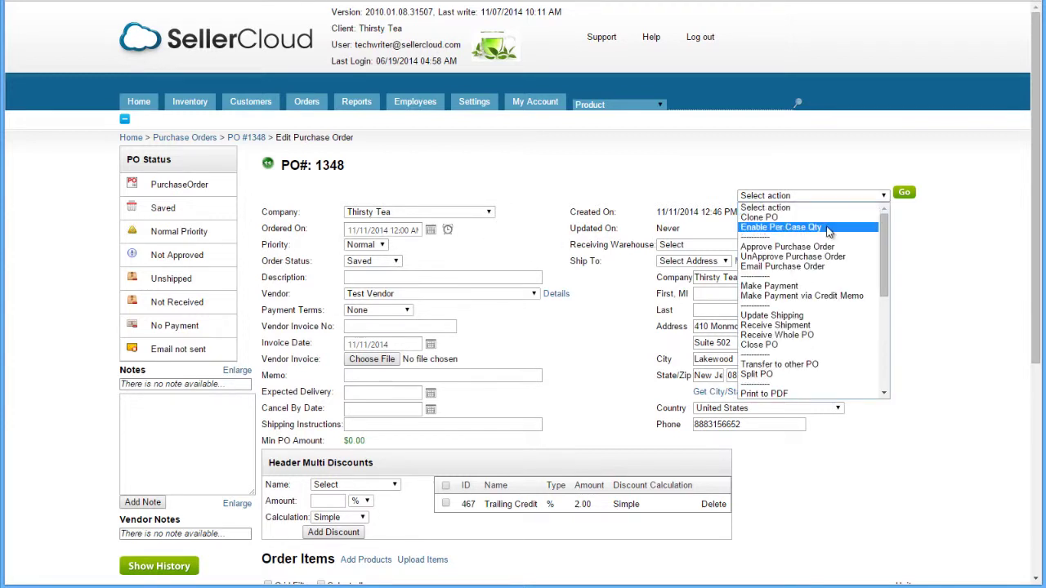
left_click(827, 224)
left_click(904, 194)
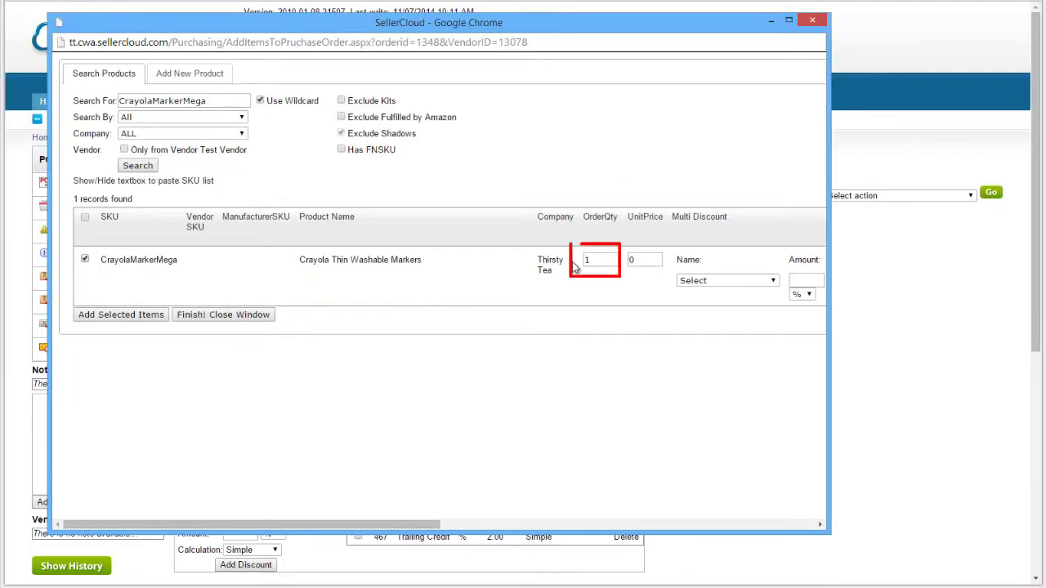
Add the Crayola markers to the order with an OrderQty of 2 cases
left_click_drag(593, 260, 570, 268)
type("2")
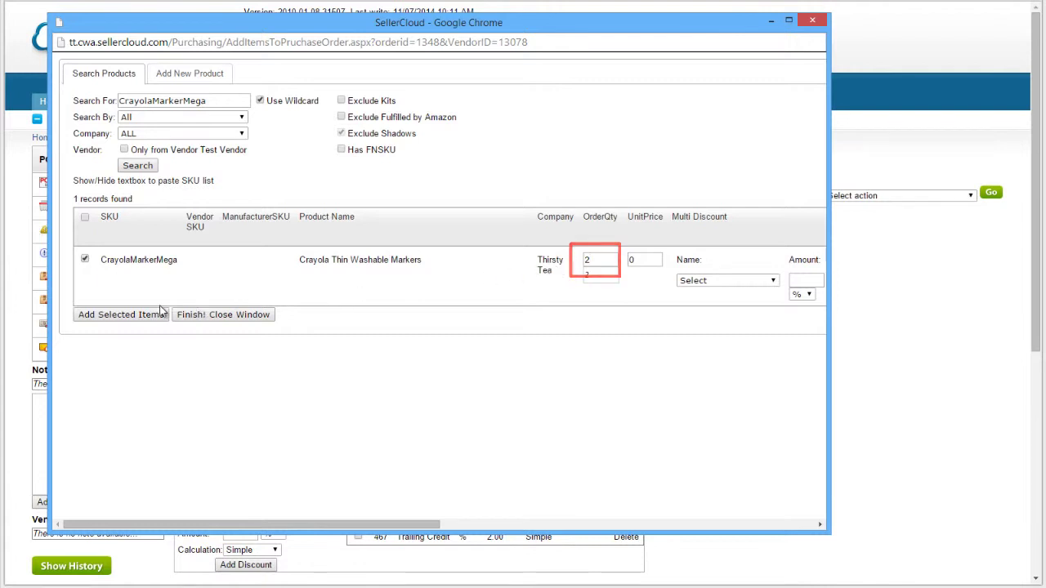
left_click(136, 322)
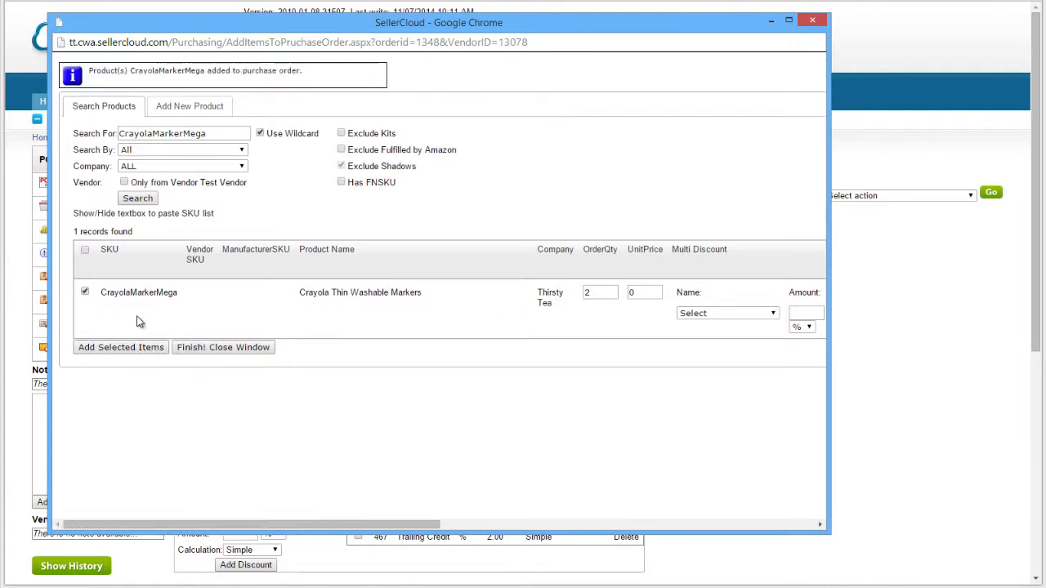
left_click(211, 347)
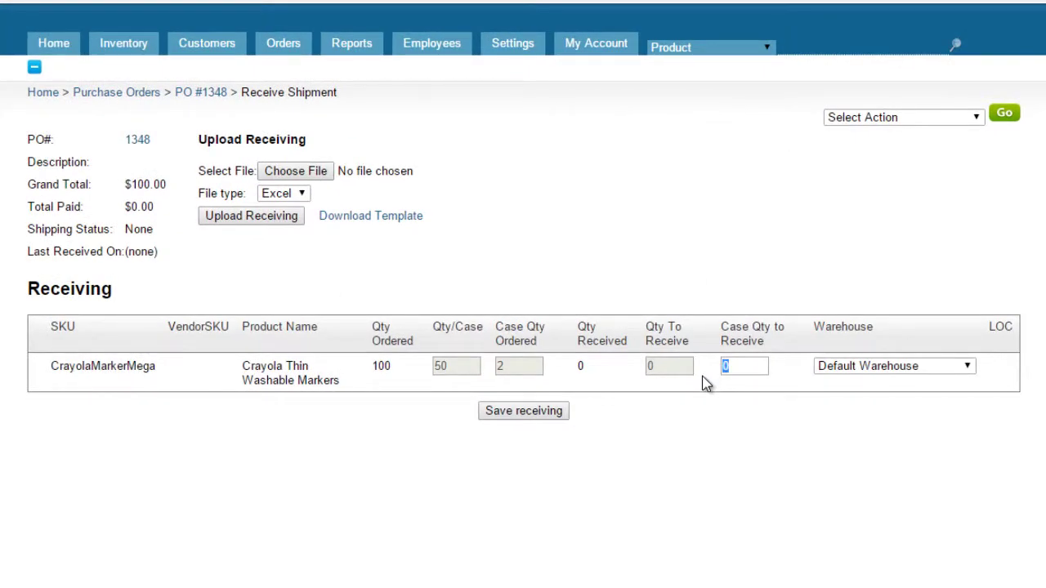
Receive 2 cases (100 units) of markers on PO #1348 and save
type("2")
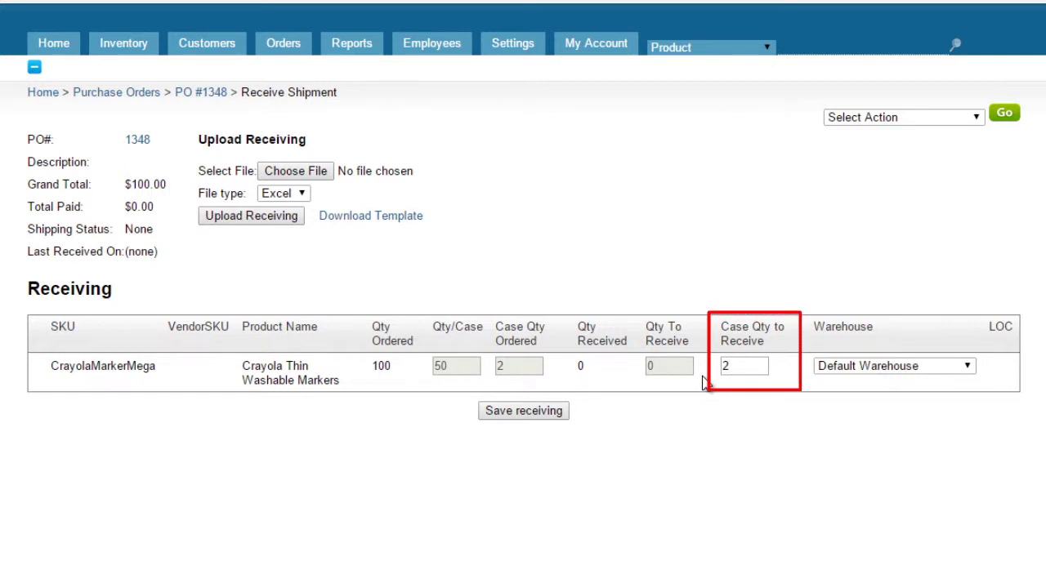
left_click(706, 384)
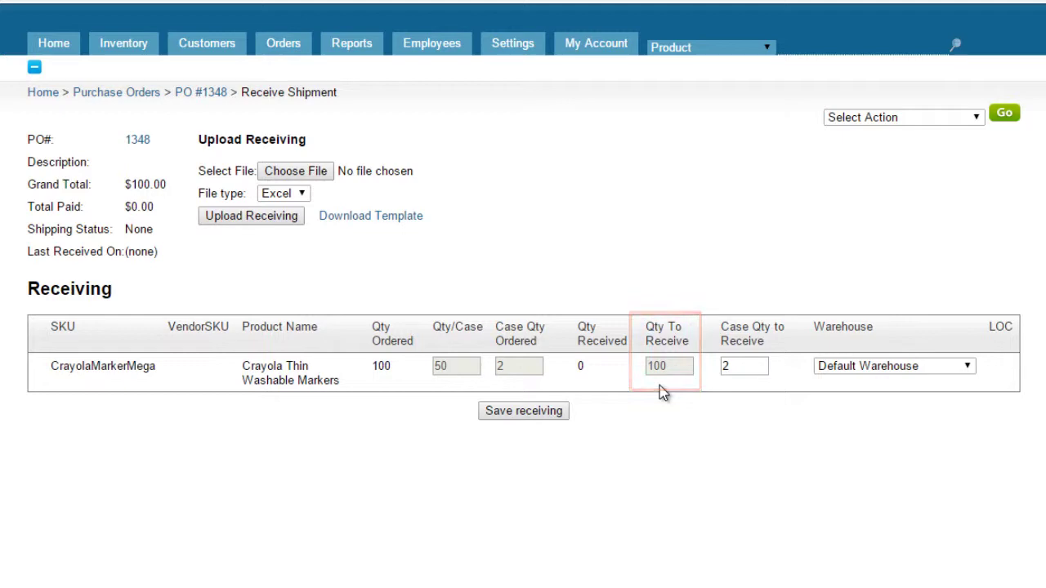
left_click(517, 414)
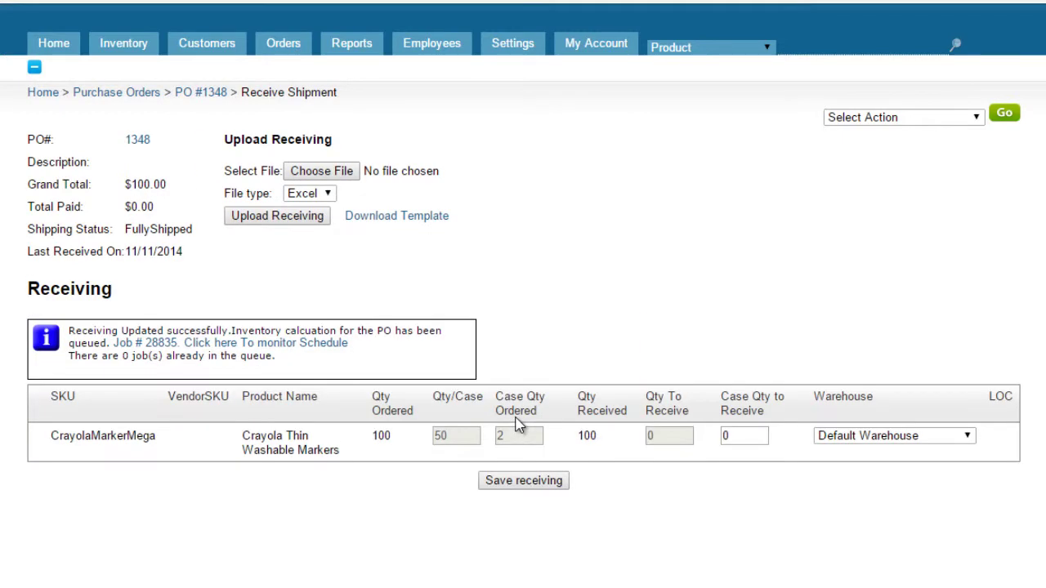